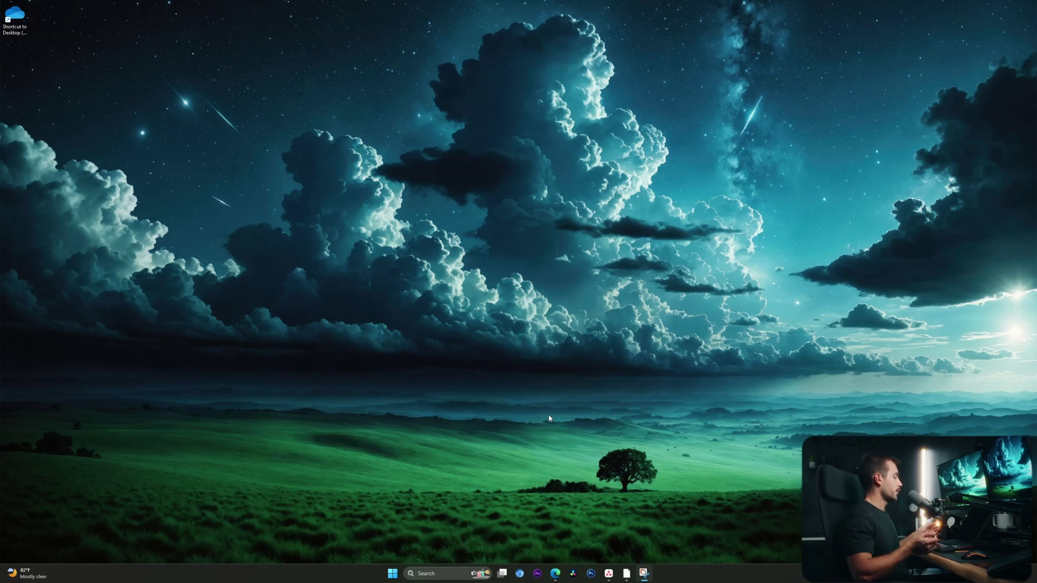
- In Device Manager, search automatically for a newer Intel Ethernet Controller (3) I225-V driver; it's already current
key(super+x)
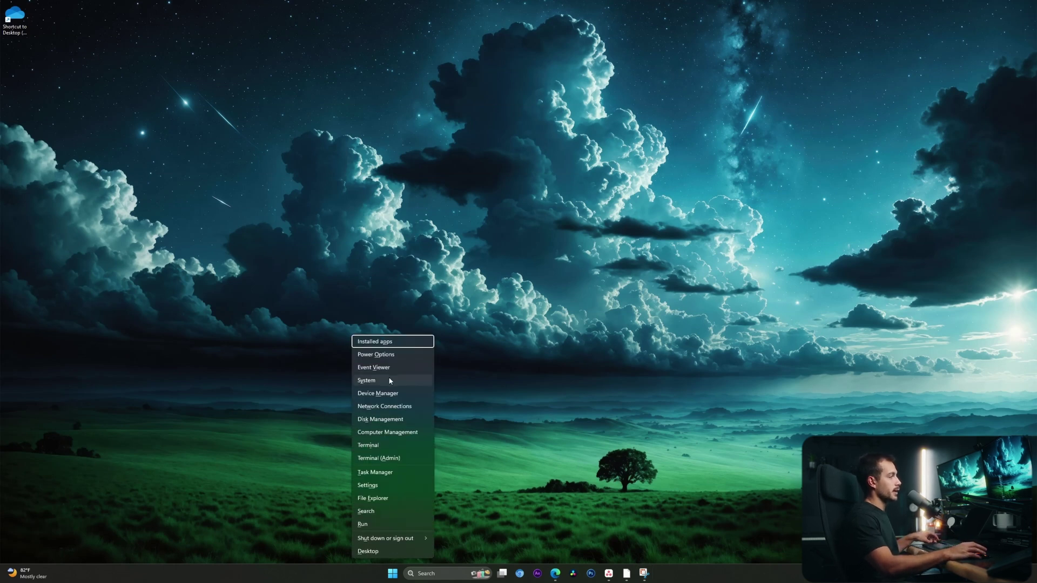
click(388, 395)
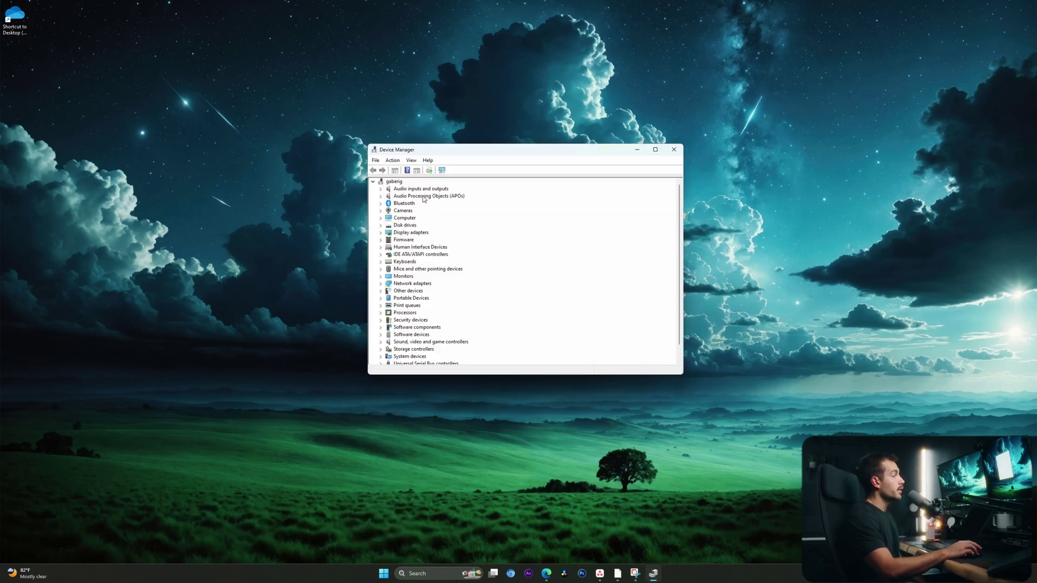
click(381, 284)
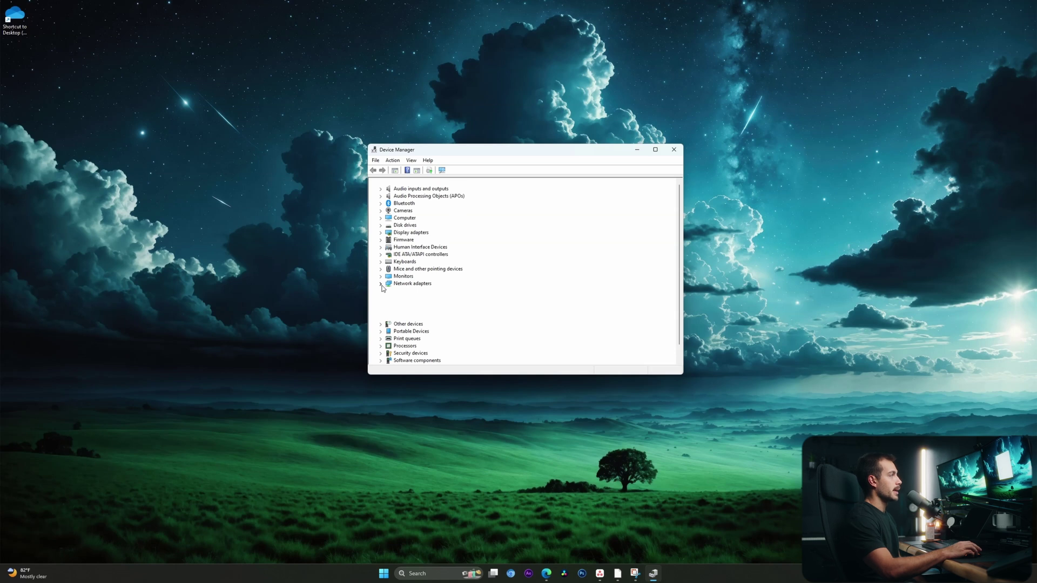
click(456, 276)
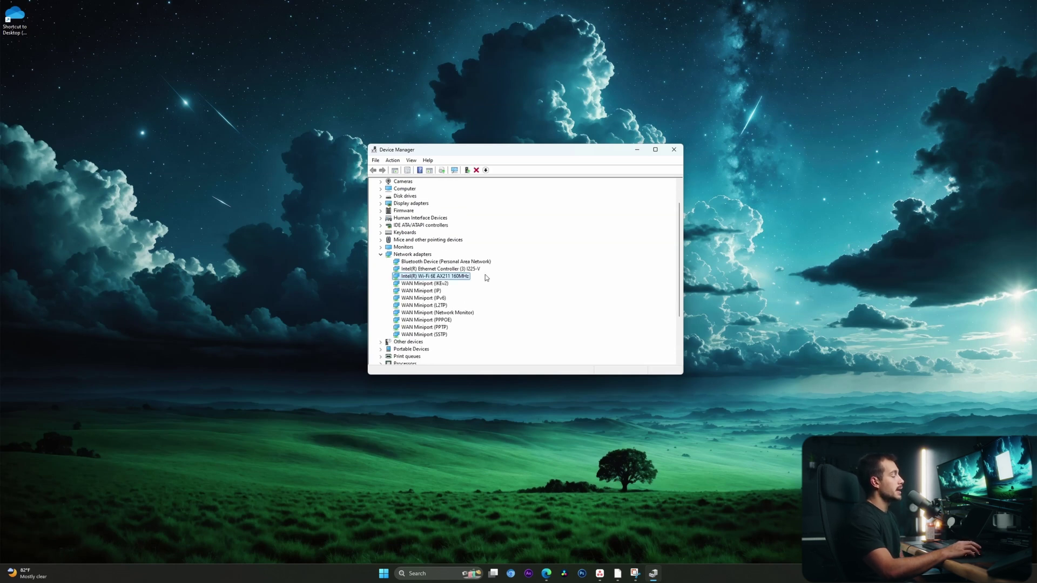
click(434, 269)
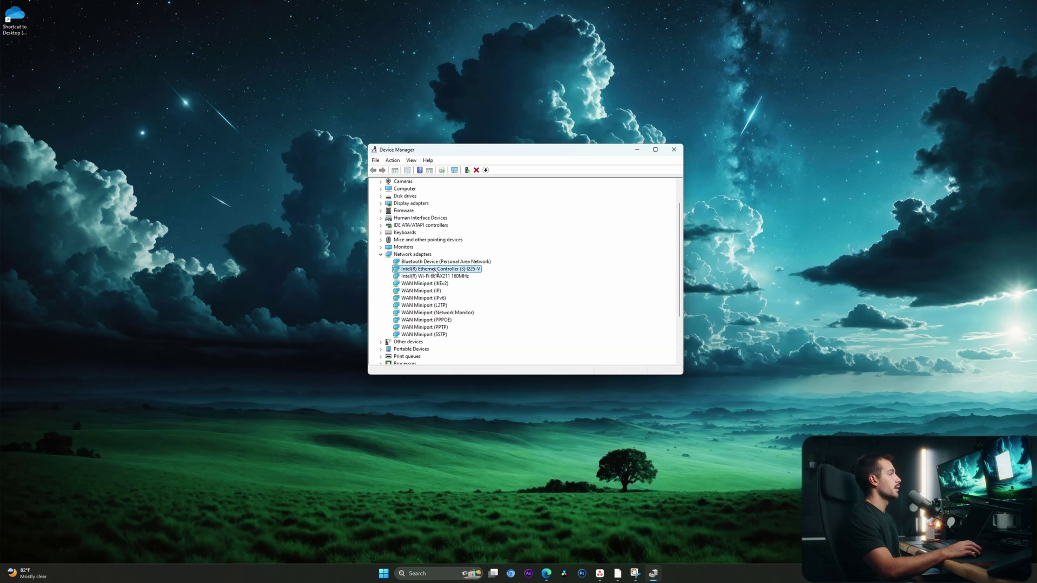
right_click(434, 270)
click(458, 277)
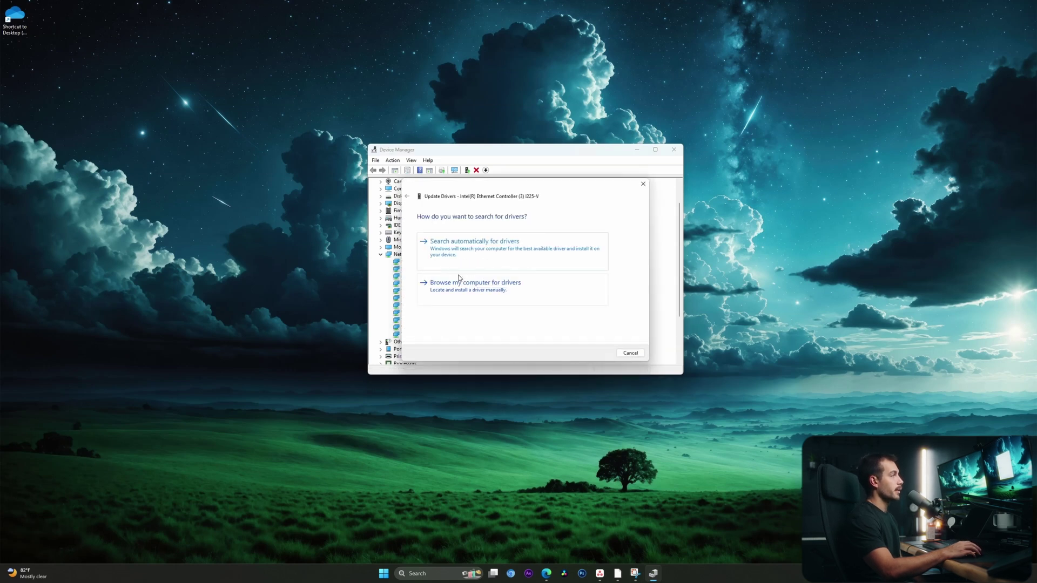
click(466, 251)
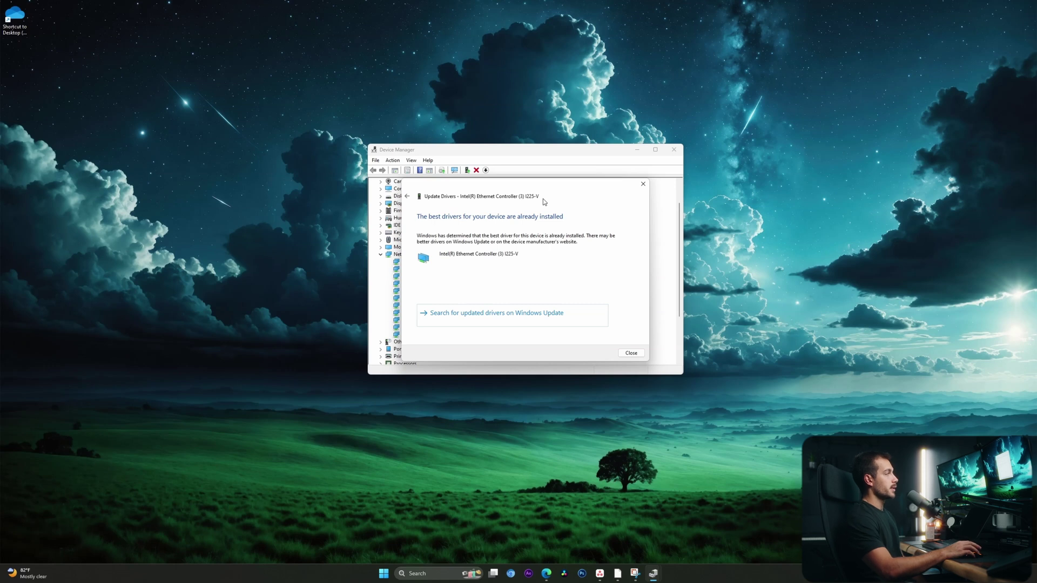
click(631, 354)
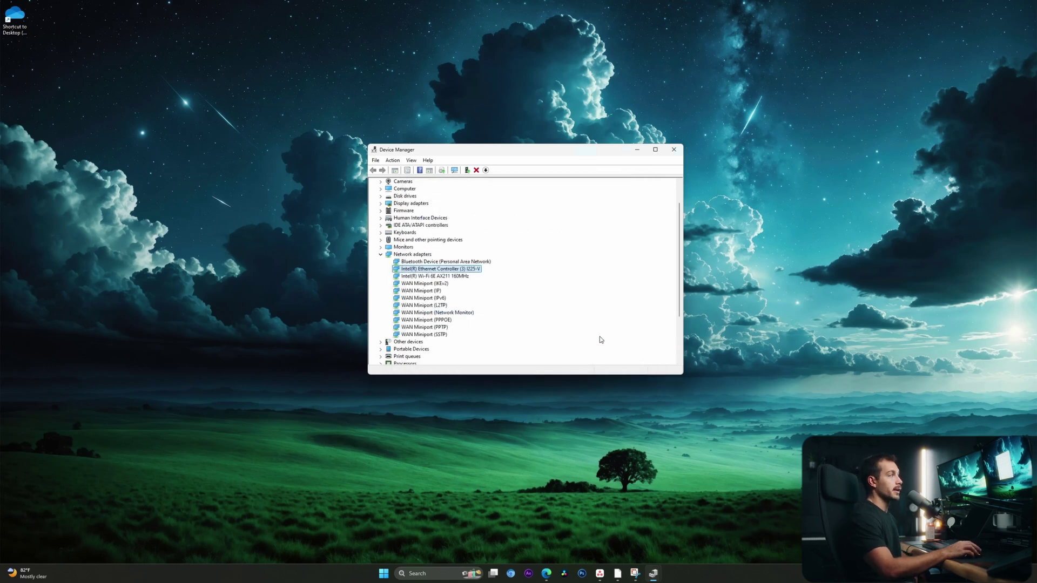
- Search automatically for a newer Intel Wi-Fi 6E AX211 driver; the best driver is already installed
right_click(444, 276)
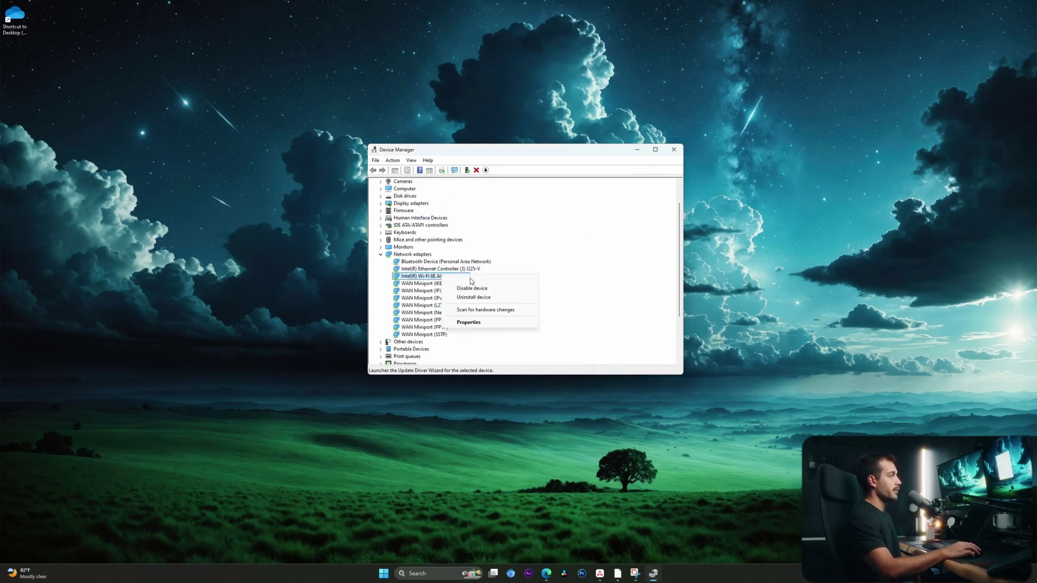
click(471, 280)
click(489, 246)
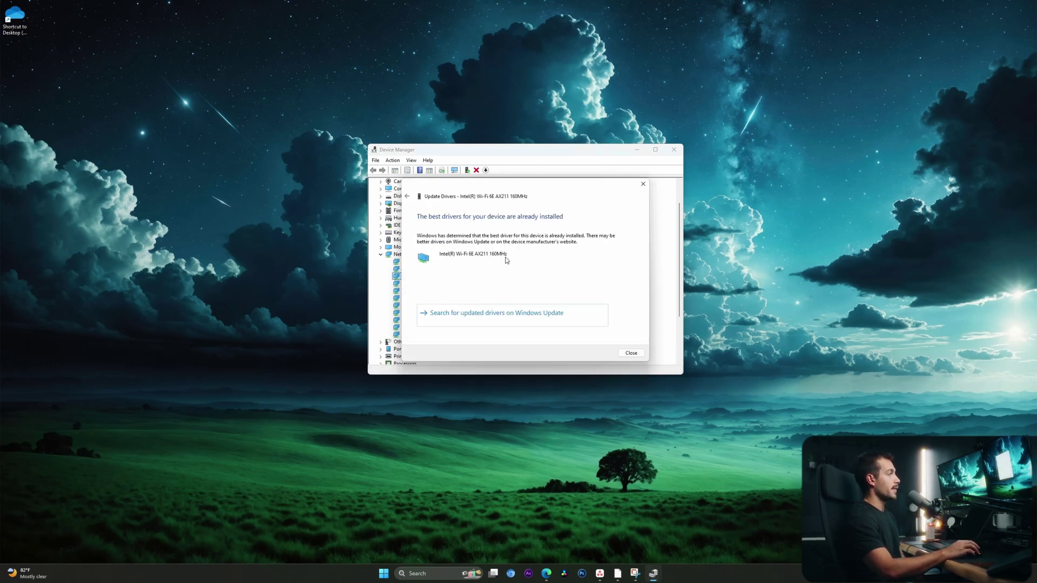
click(639, 354)
- In Chrome, search for 'intel download center' and open Intel's driver download page
click(511, 573)
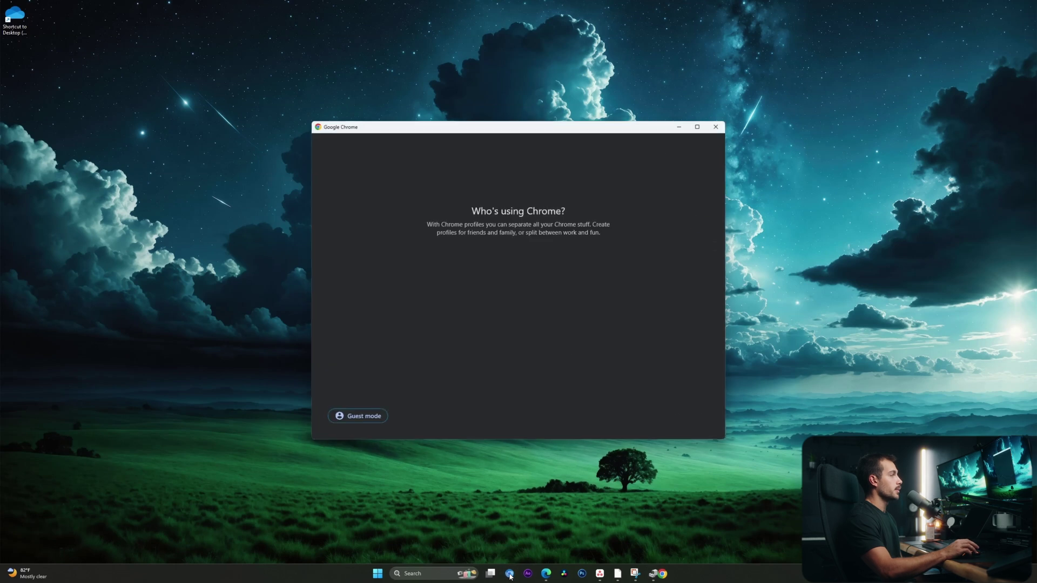
click(446, 317)
text(intel)
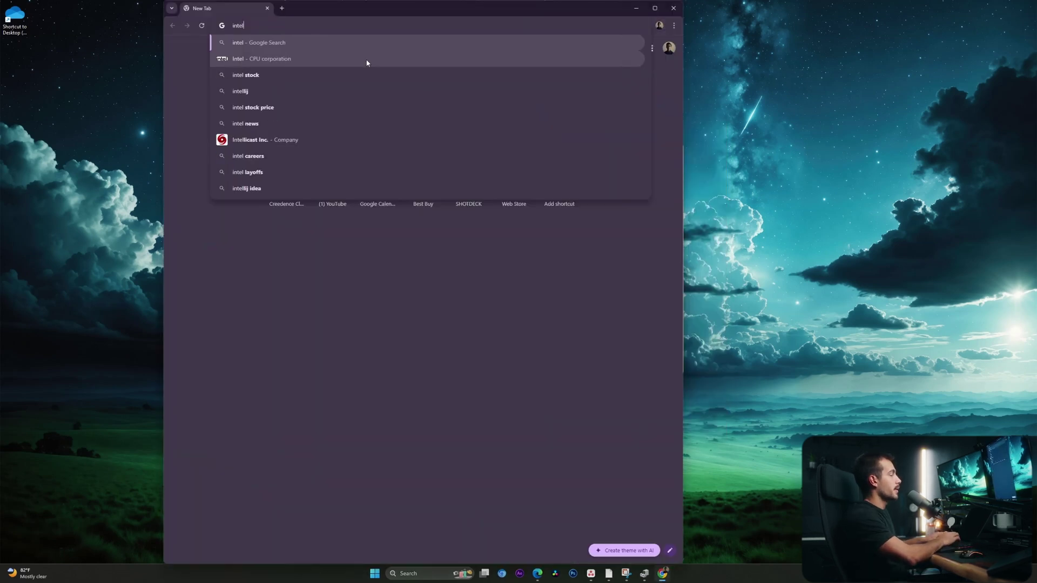
text( downlo)
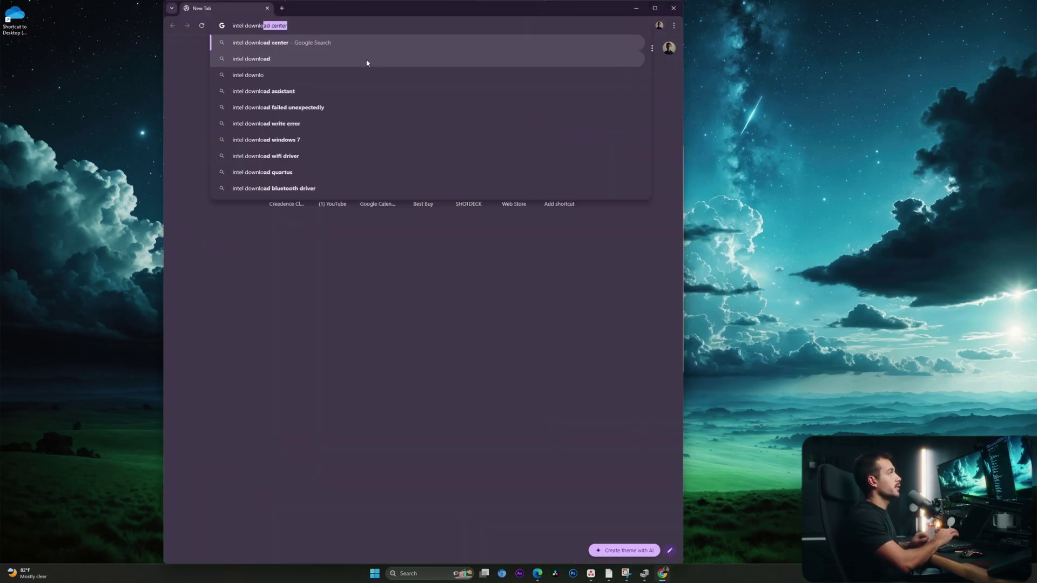
key(Return)
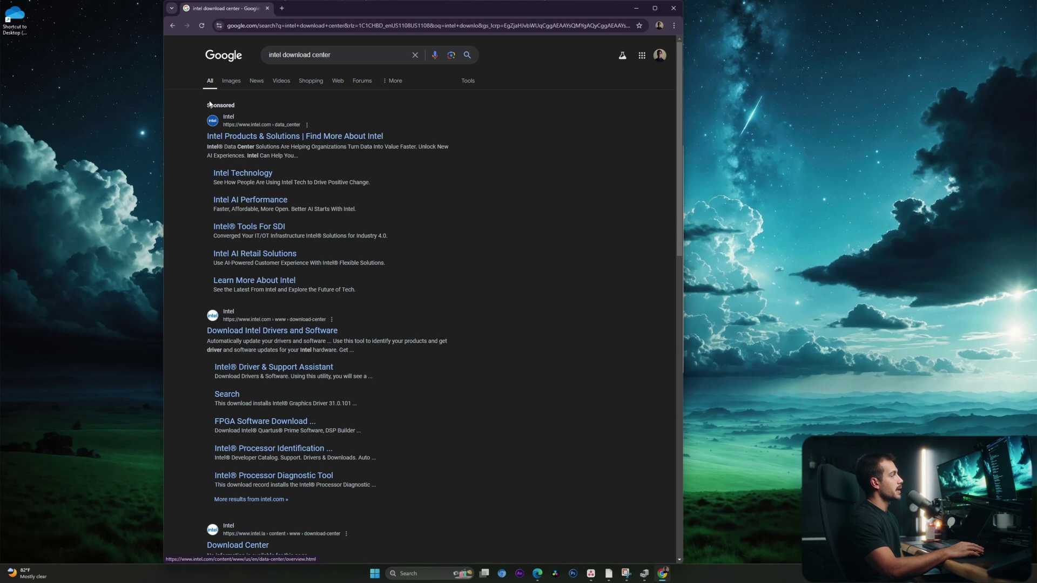
click(251, 335)
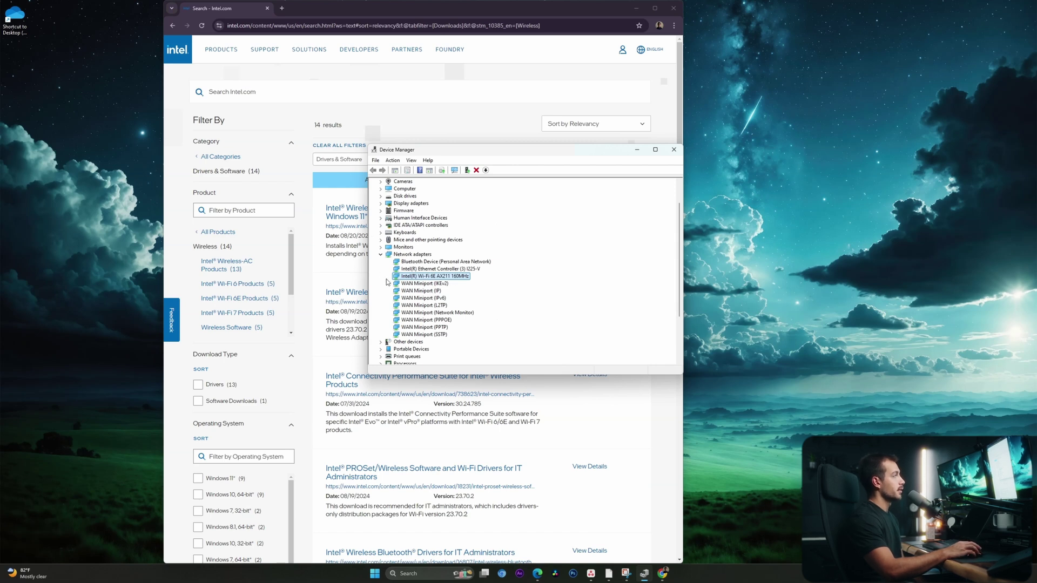
- Filter to Wi-Fi 6E products and download the Windows 10/11 Wi-Fi driver 23.70.2, accepting the licence
click(248, 300)
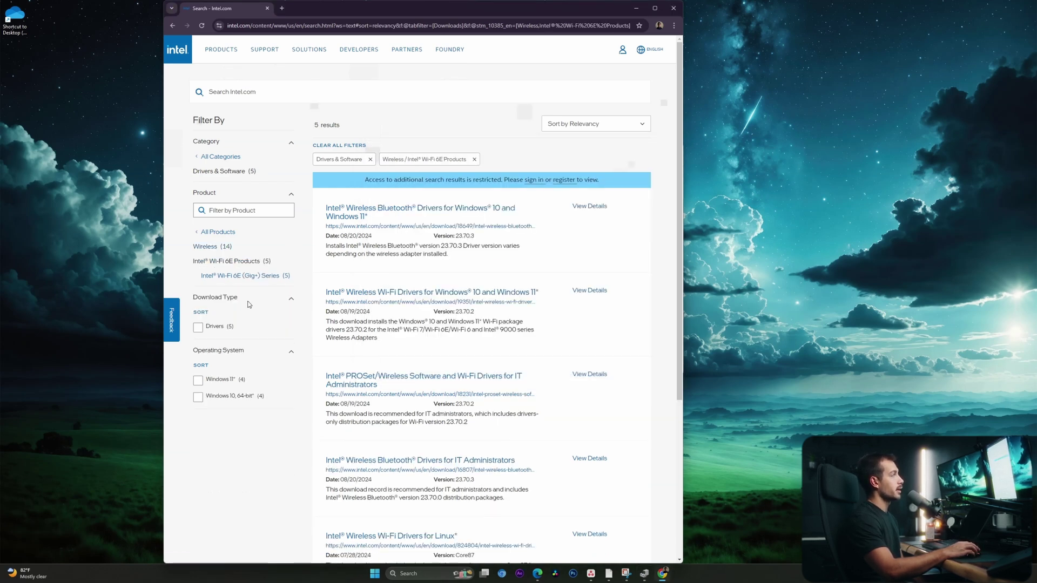
scroll(358, 264, down, 1)
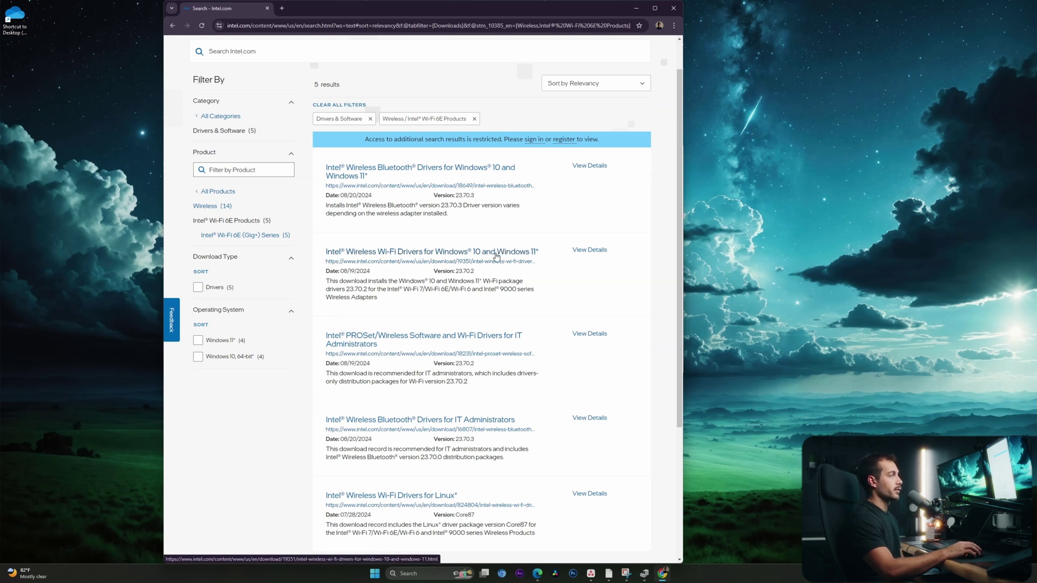
click(411, 255)
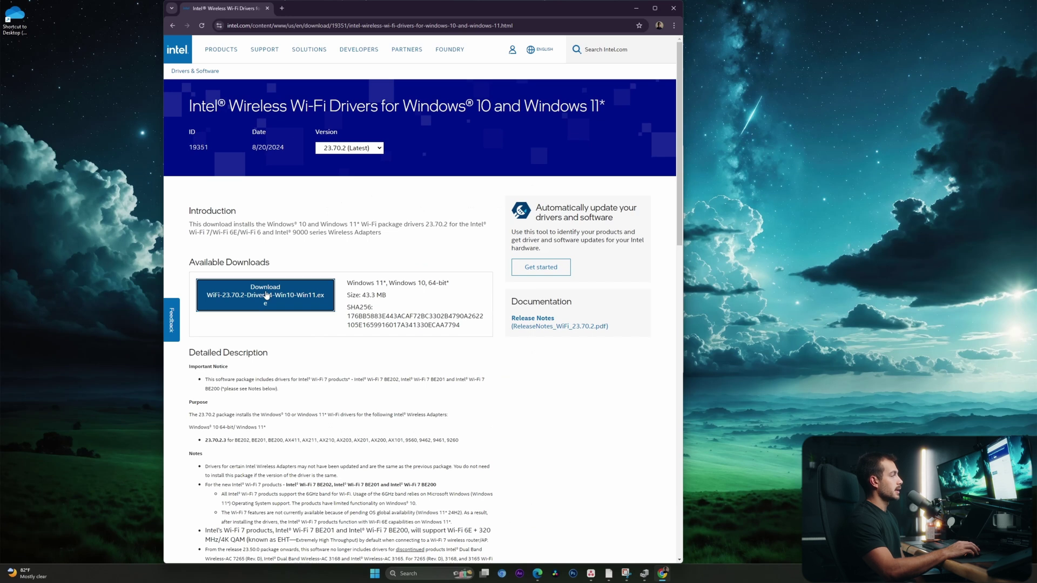
click(321, 295)
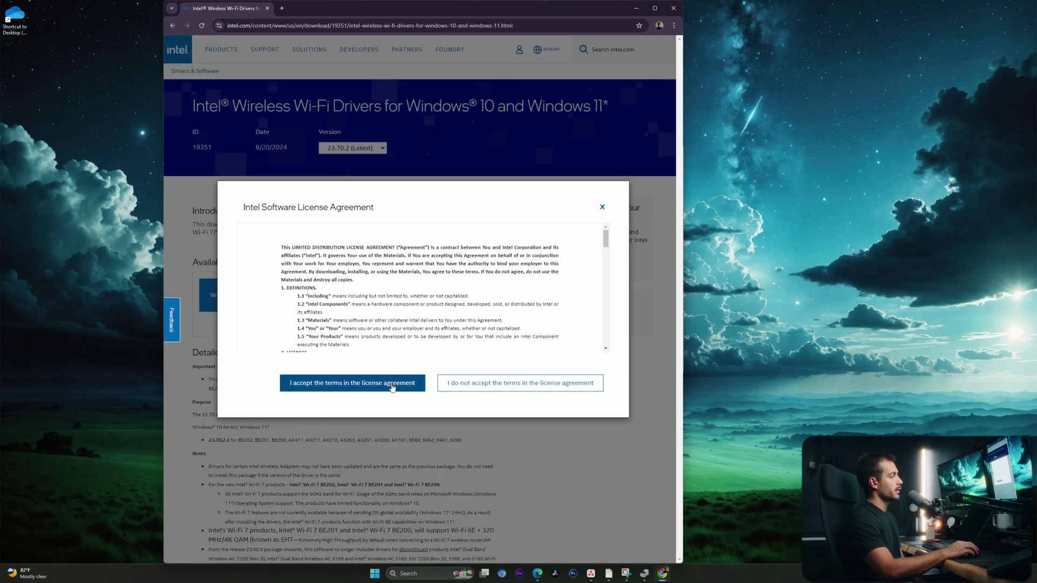
click(392, 385)
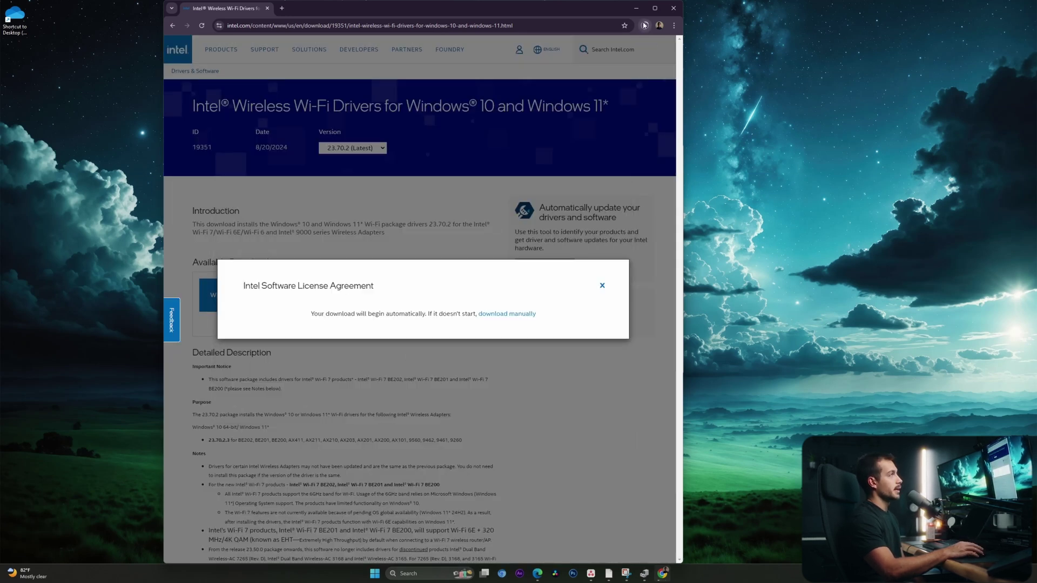
mouse_move(613, 71)
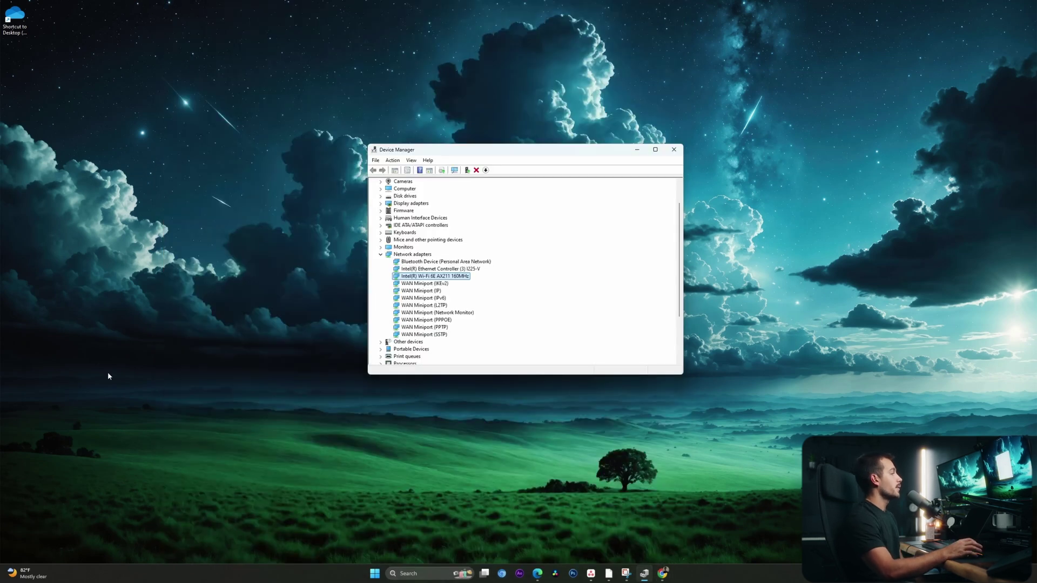
- Uninstall the Intel Wi-Fi 6E AX211 160MHz device from Network adapters and confirm the removal
right_click(414, 277)
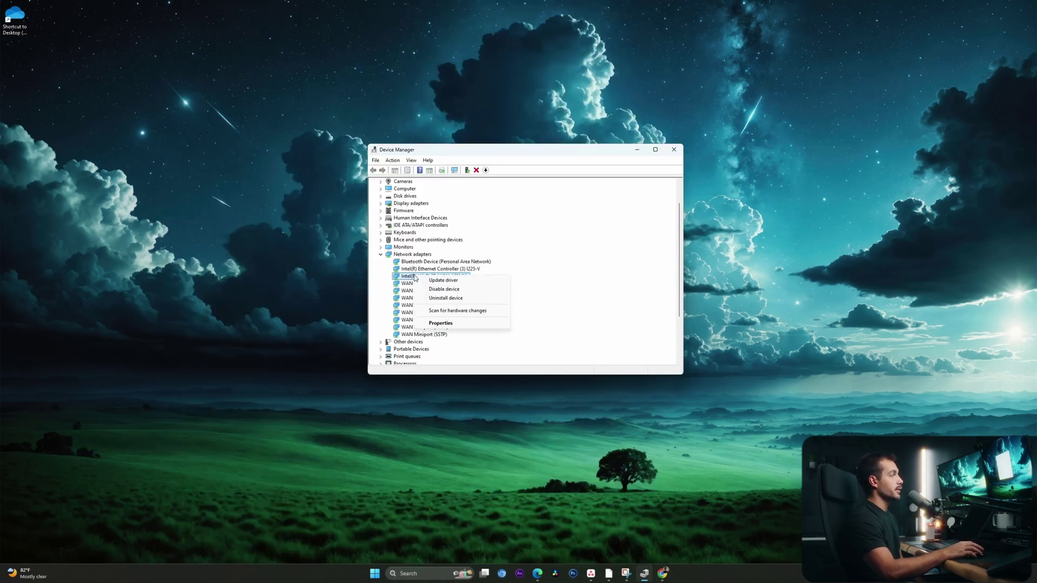
click(429, 249)
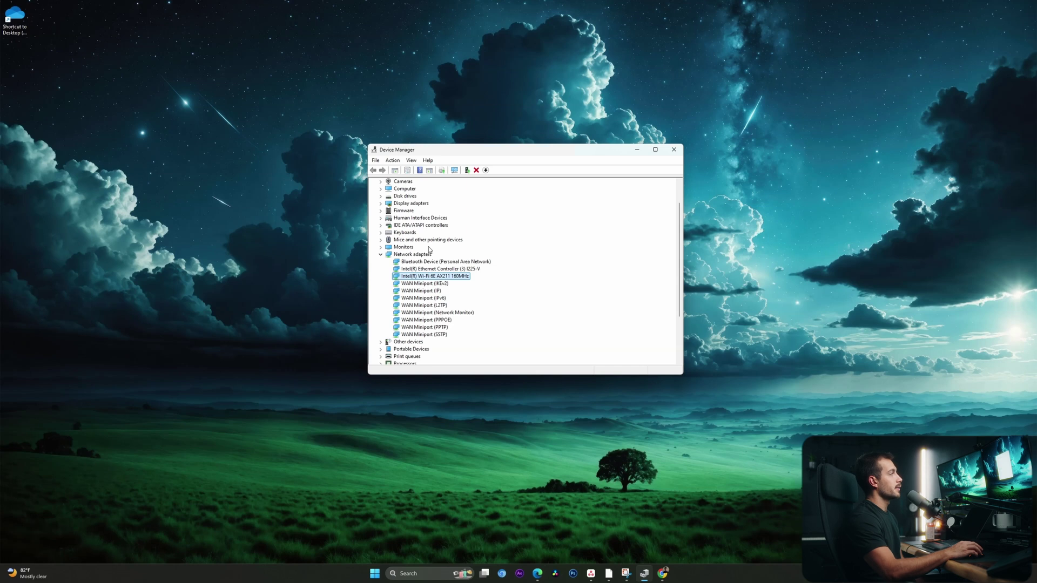
right_click(425, 279)
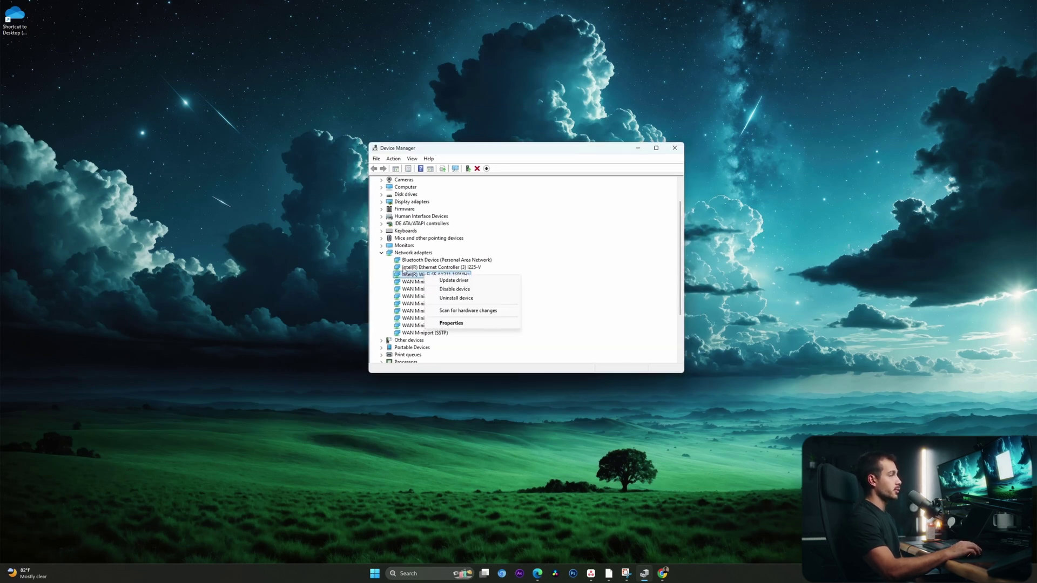
click(463, 299)
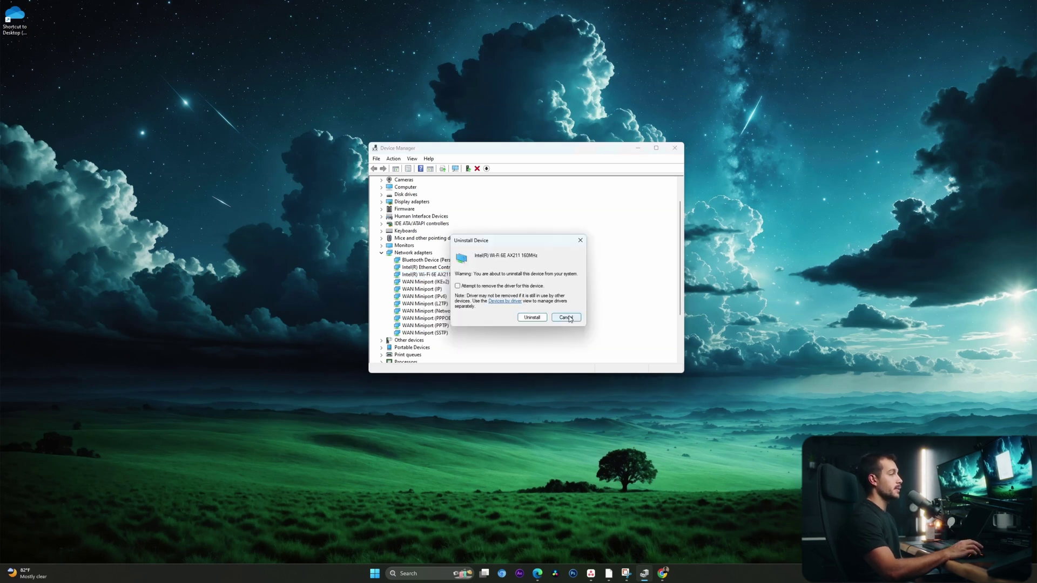
click(532, 317)
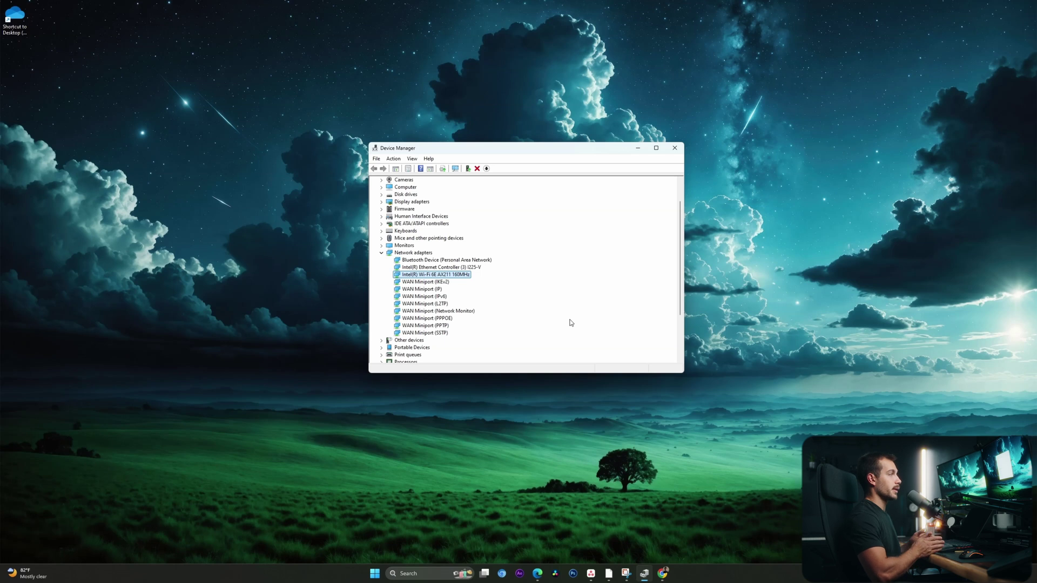
key(super+i)
- Search Settings for 'network reset', view the Network reset page, then go to Windows Update
text(n)
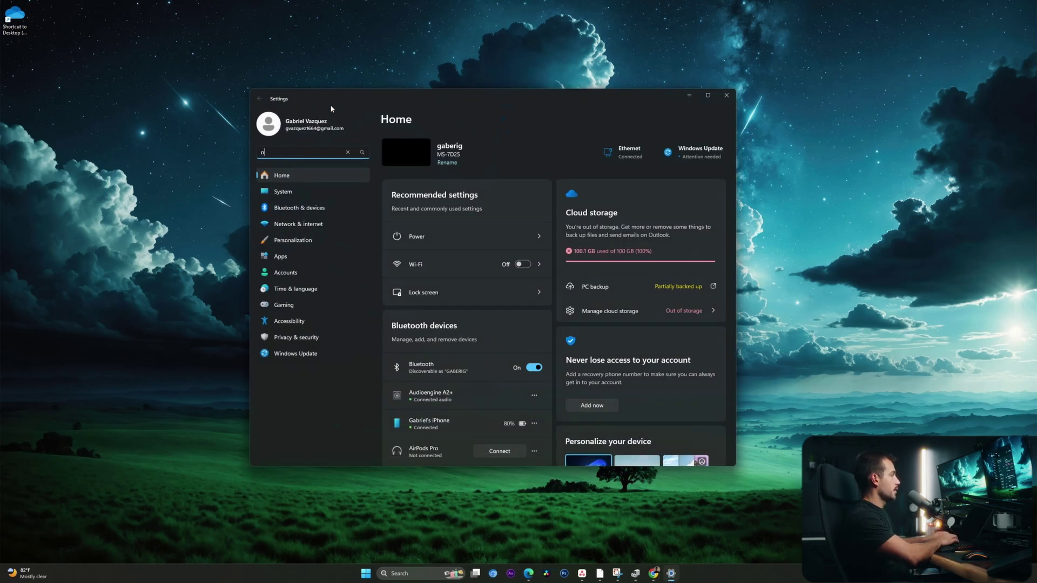
text(etwork reset)
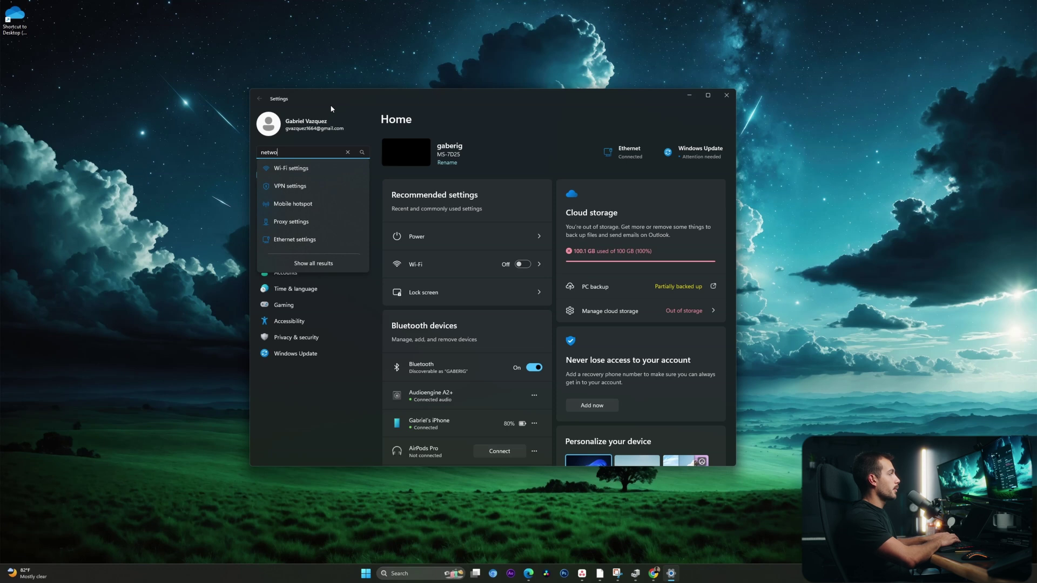
click(309, 170)
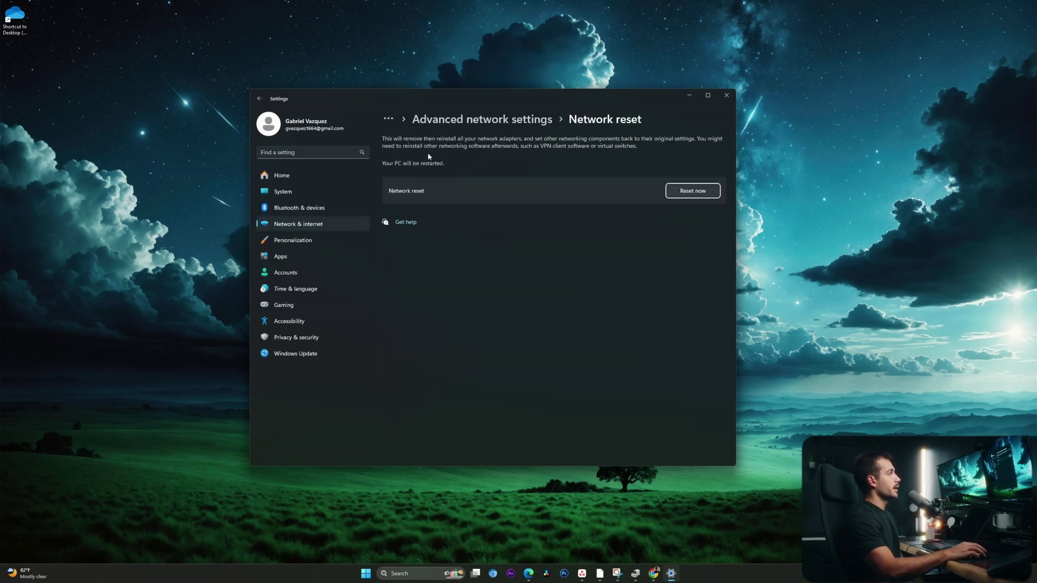
click(523, 121)
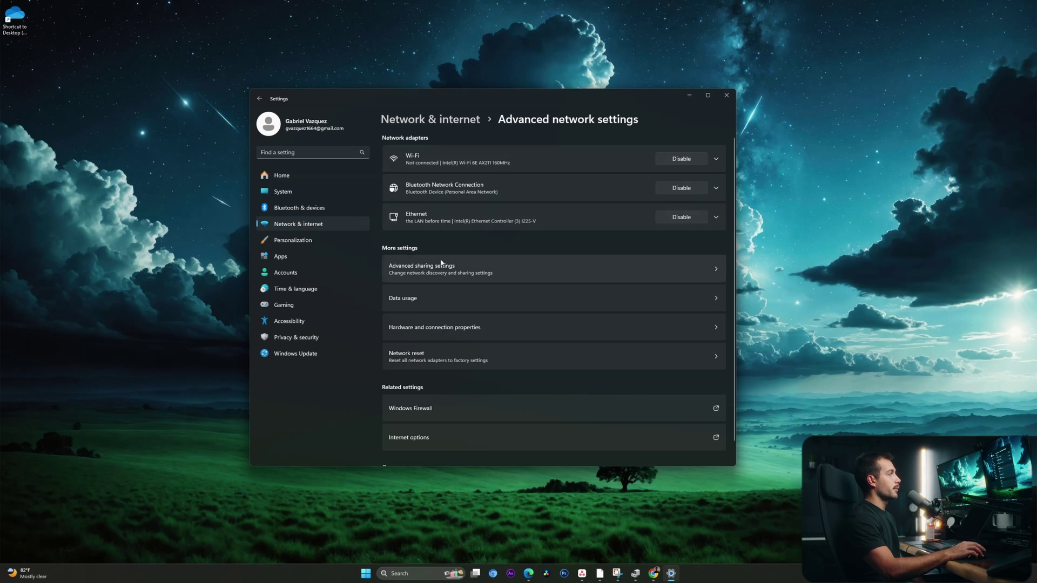
scroll(454, 340, down, 1)
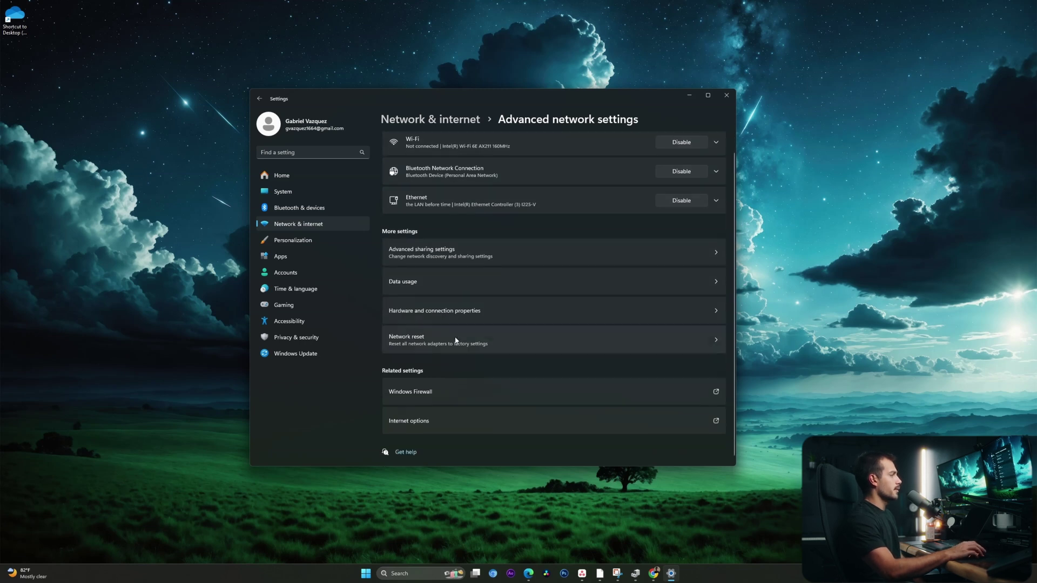
scroll(462, 355, up, 1)
click(462, 357)
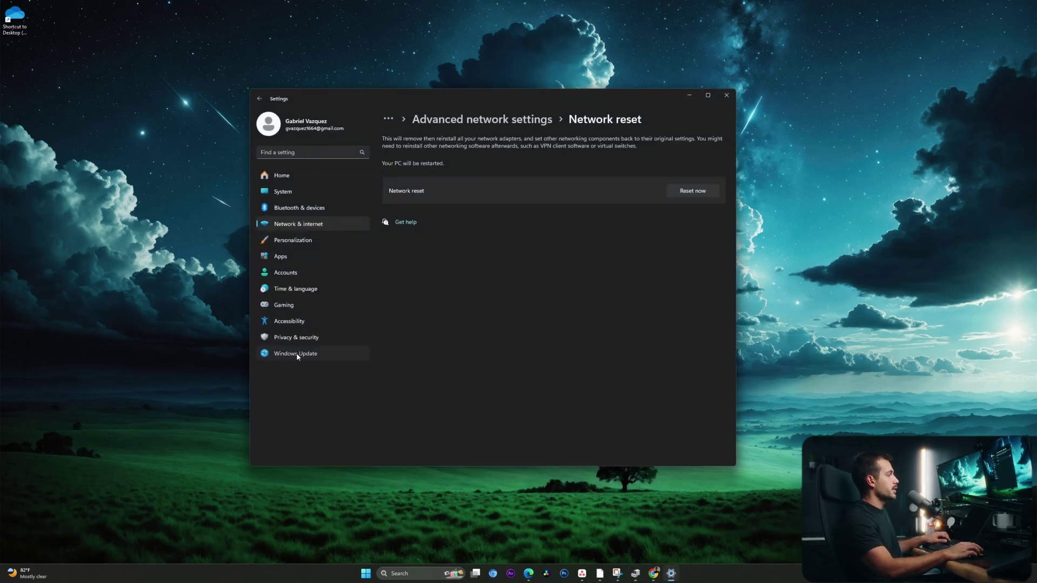
click(297, 354)
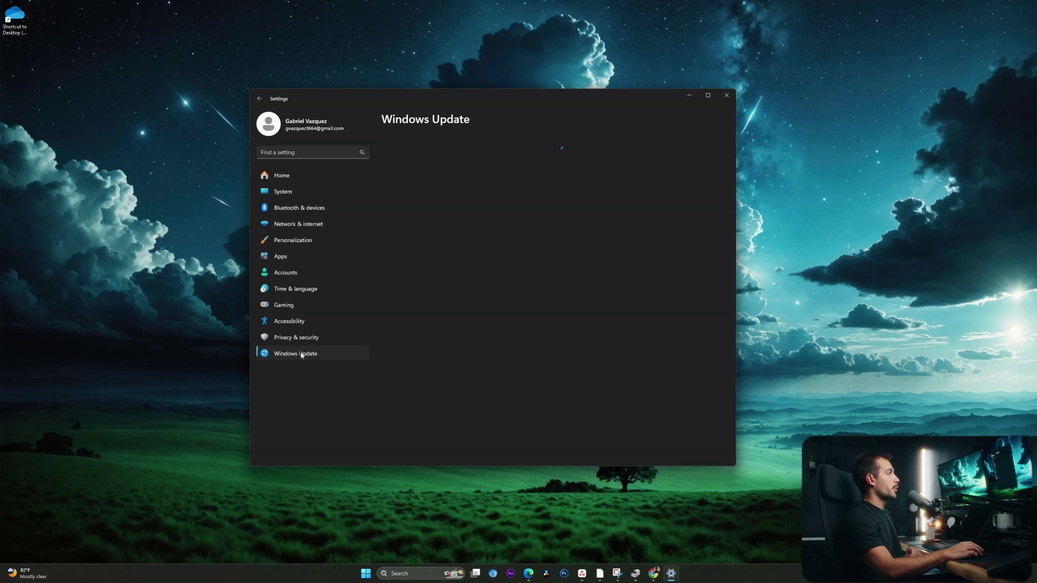